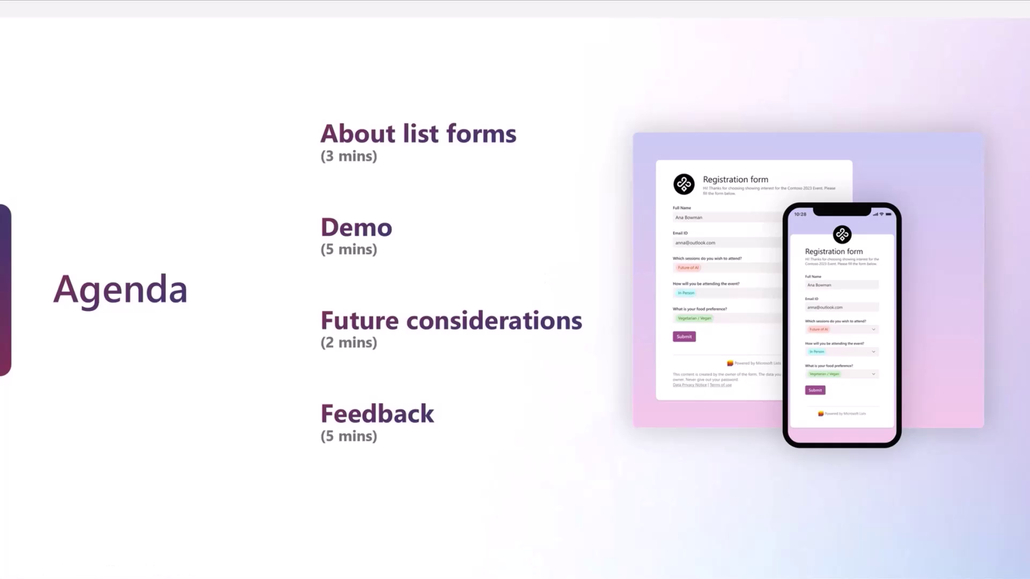
Step: Advance the deck to slide 4, 'What are Lists forms?'
key("Right")
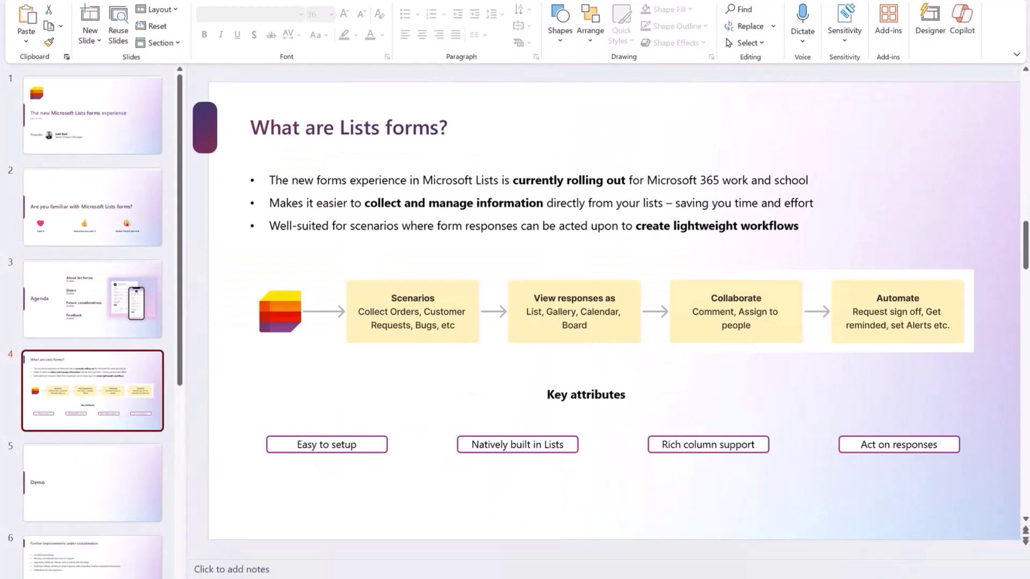
Step: Switch from the PowerPoint presentation to the Microsoft Lists home page in Edge
left_click(724, 514)
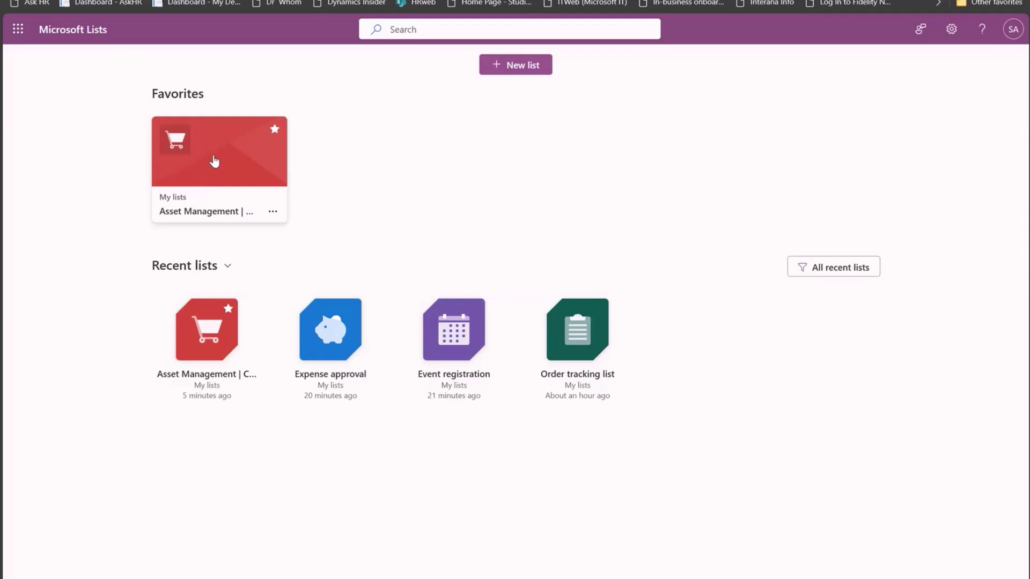
Step: Open the Asset Management favorite list and bring up its forms, including Asset Request
left_click(214, 161)
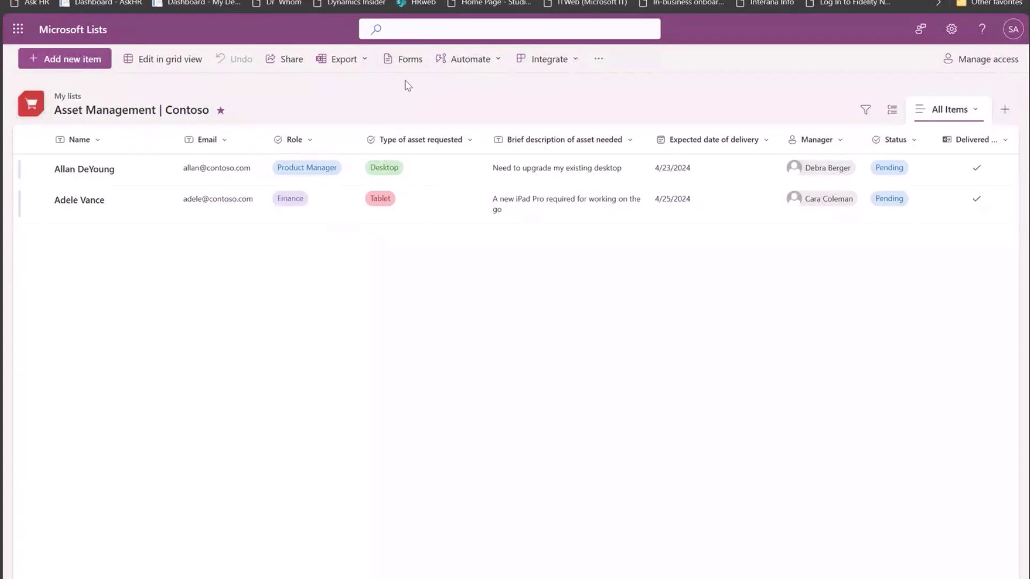
left_click(405, 60)
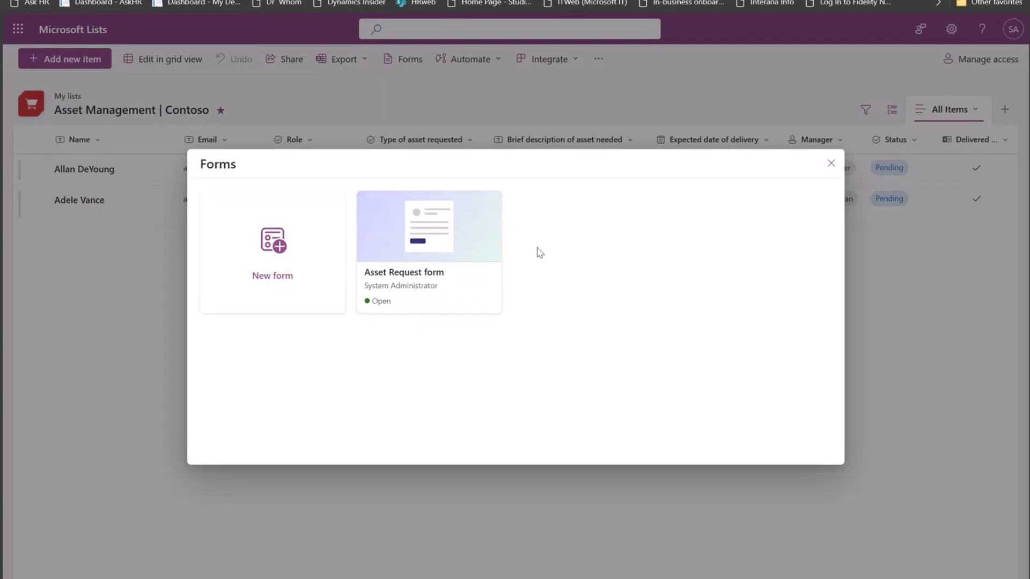
Step: Open the Asset Request form editor and review its seven fields from Name to Manager
left_click(428, 238)
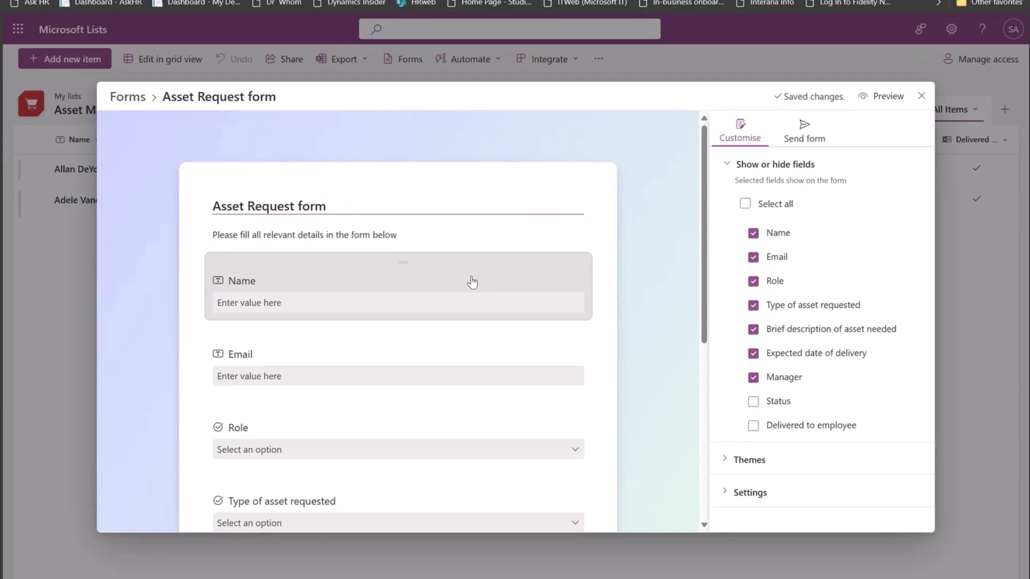
scroll(469, 284, "down", 3)
scroll(490, 403, "down", 2)
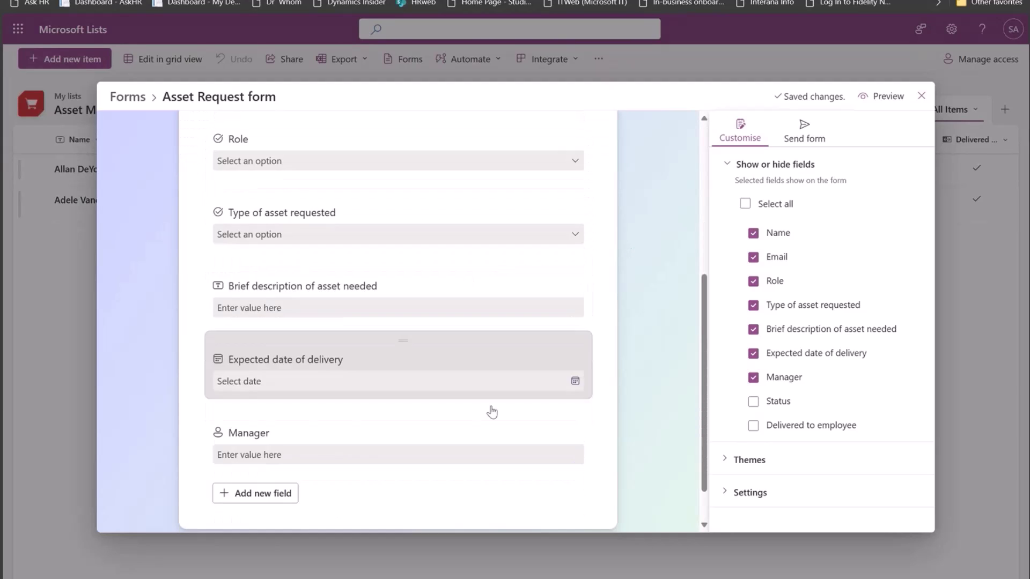
scroll(491, 410, "up", 4)
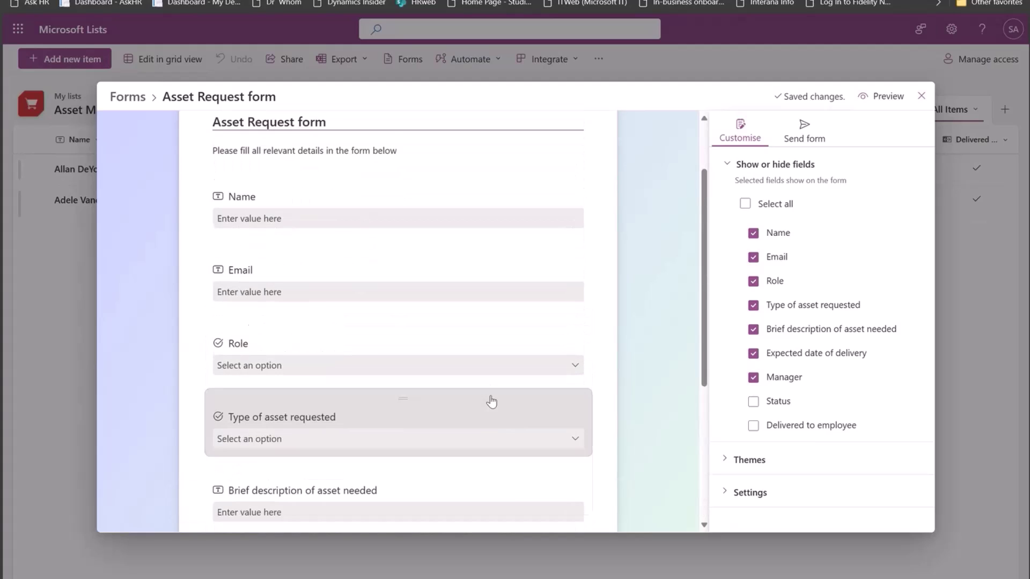
scroll(491, 402, "up", 2)
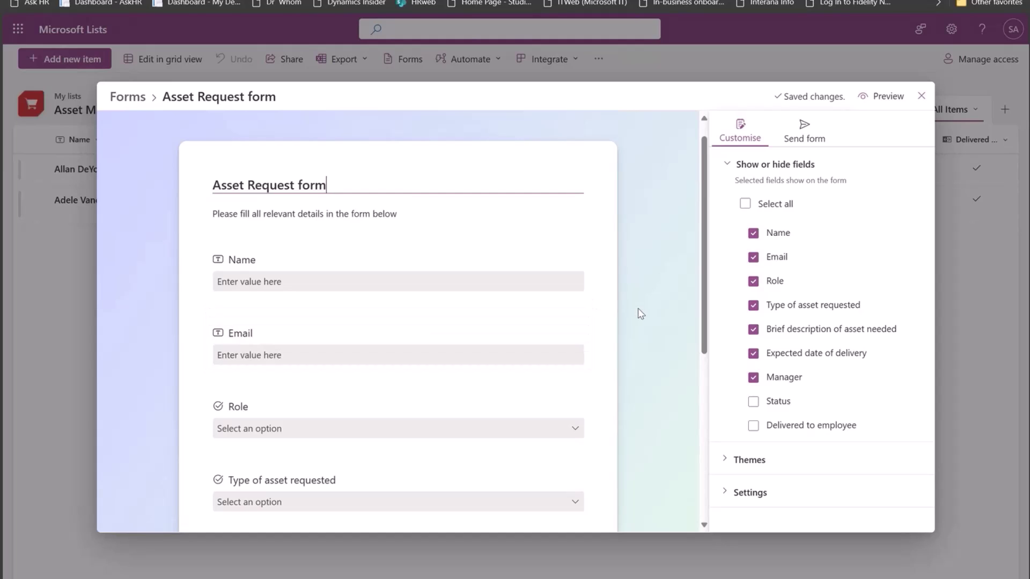
scroll(437, 326, "down", 2)
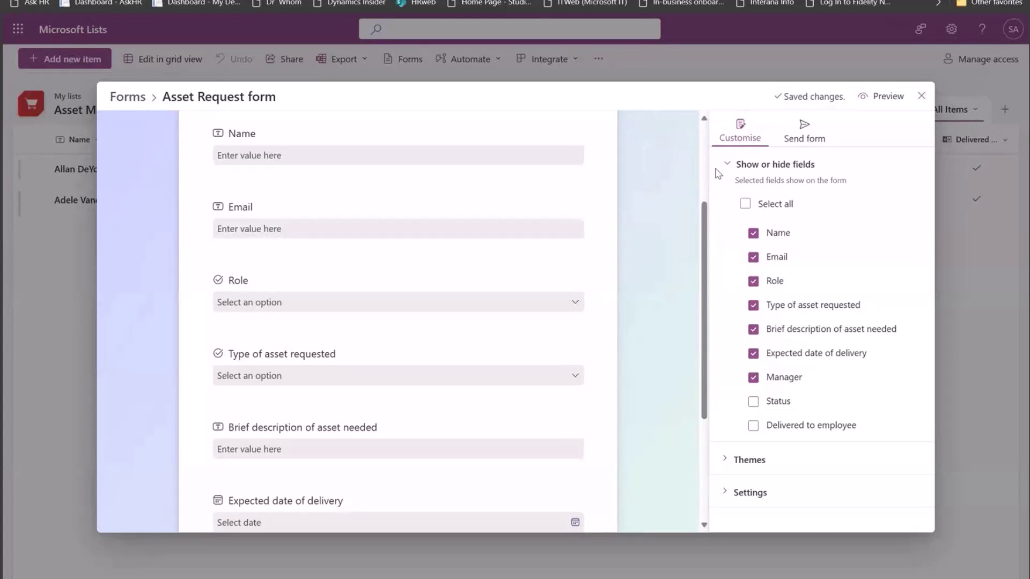
scroll(687, 196, "up", 3)
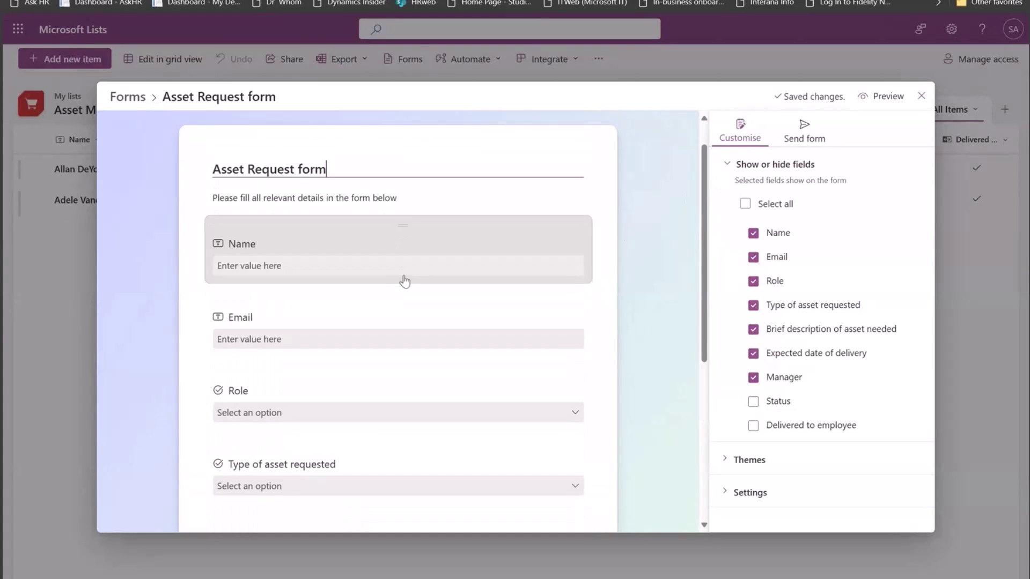
scroll(404, 281, "down", 3)
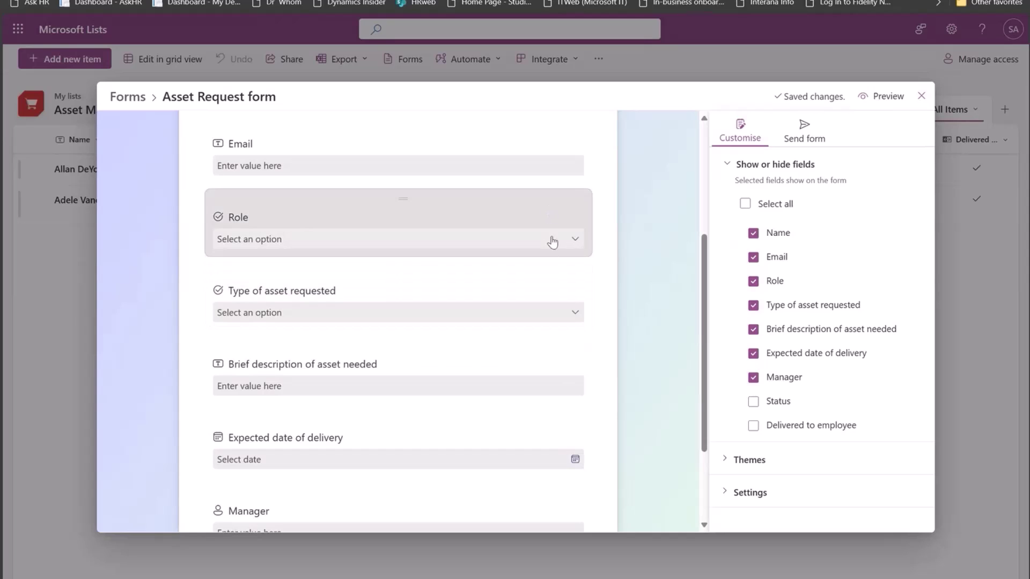
scroll(536, 236, "up", 3)
scroll(381, 258, "down", 1)
scroll(383, 252, "up", 1)
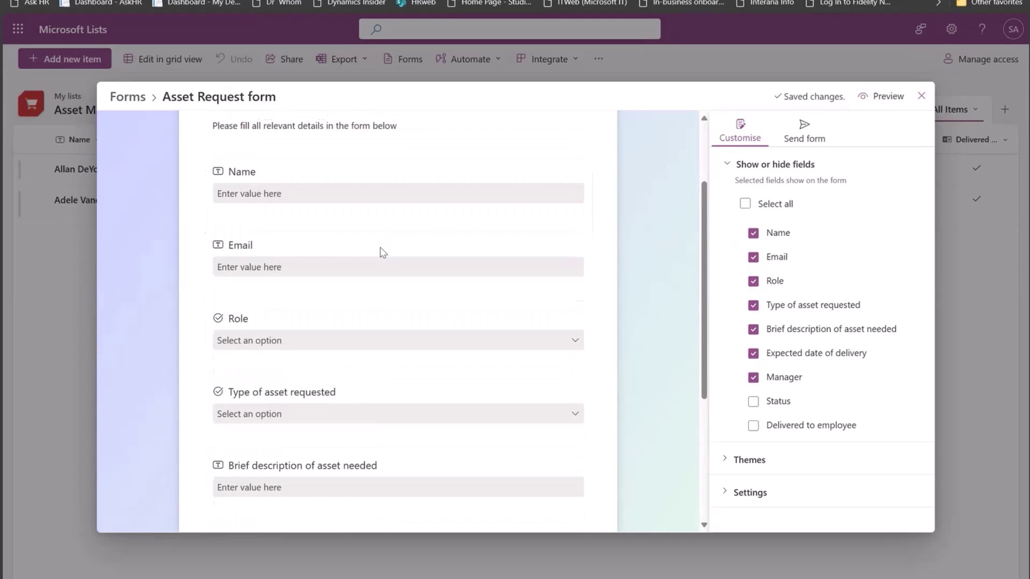
scroll(383, 263, "down", 5)
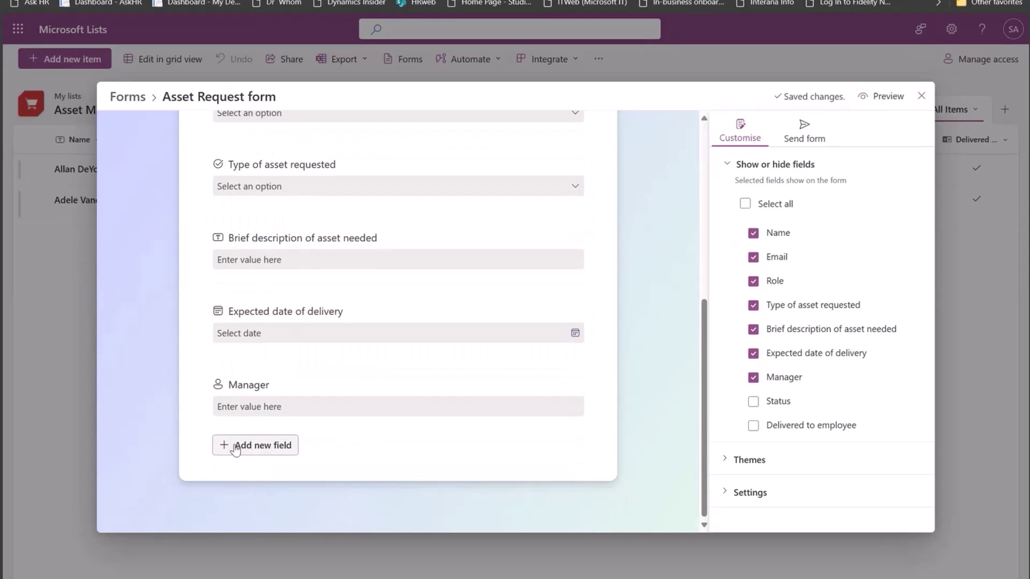
Step: Move the Manager field above Expected date of delivery after previewing addable field types
left_click(236, 448)
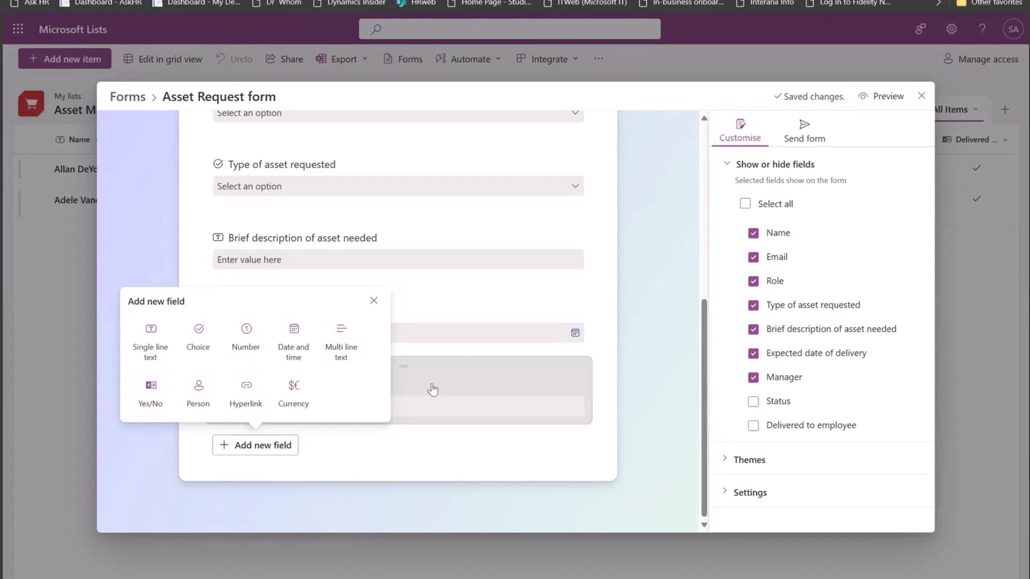
left_click(639, 377)
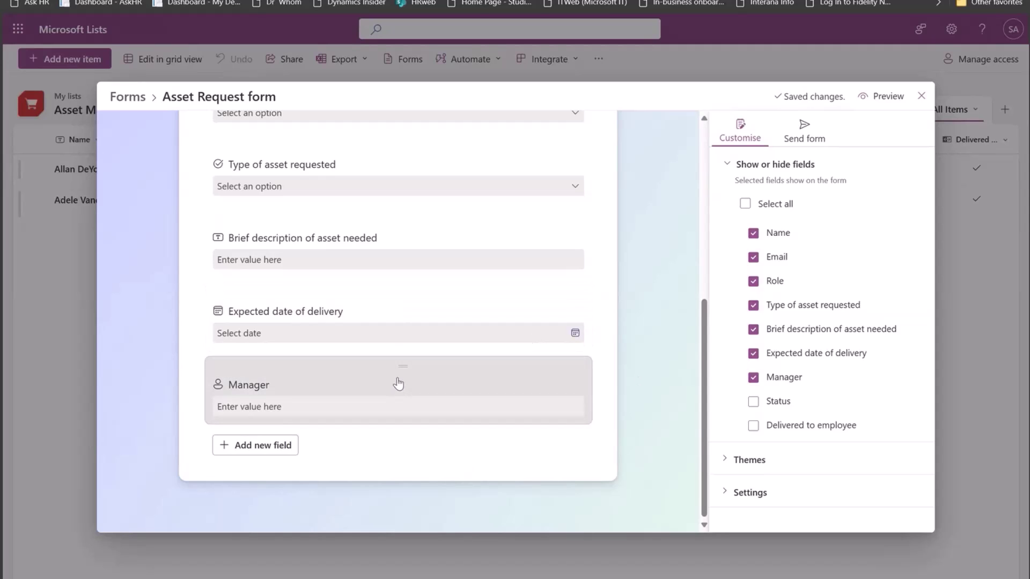
left_click_drag(398, 381, 356, 290)
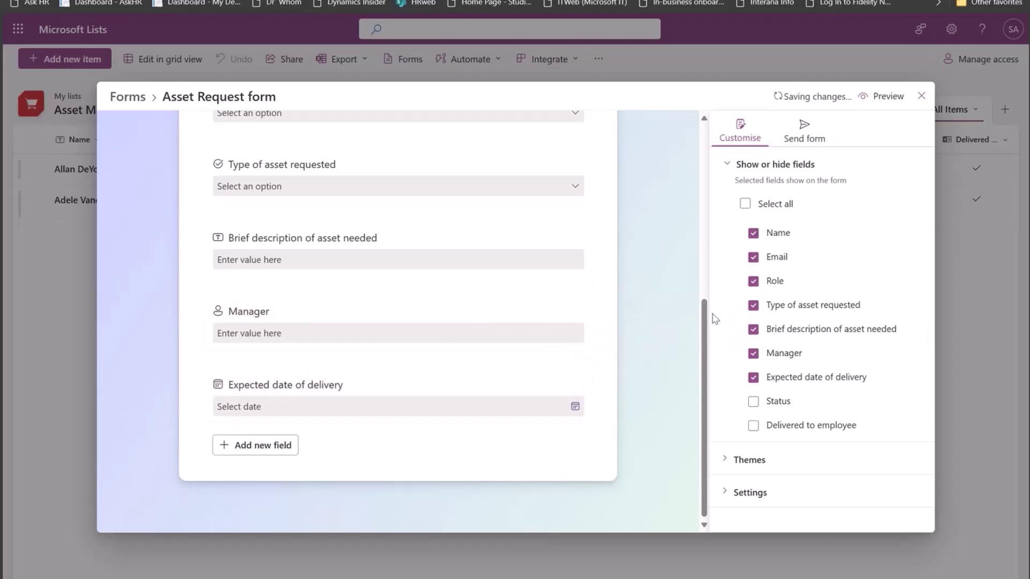
left_click(753, 377)
left_click(753, 377)
Step: Show the Asset Request form's theme options with its four preset themes
scroll(433, 287, "up", 5)
scroll(432, 287, "down", 5)
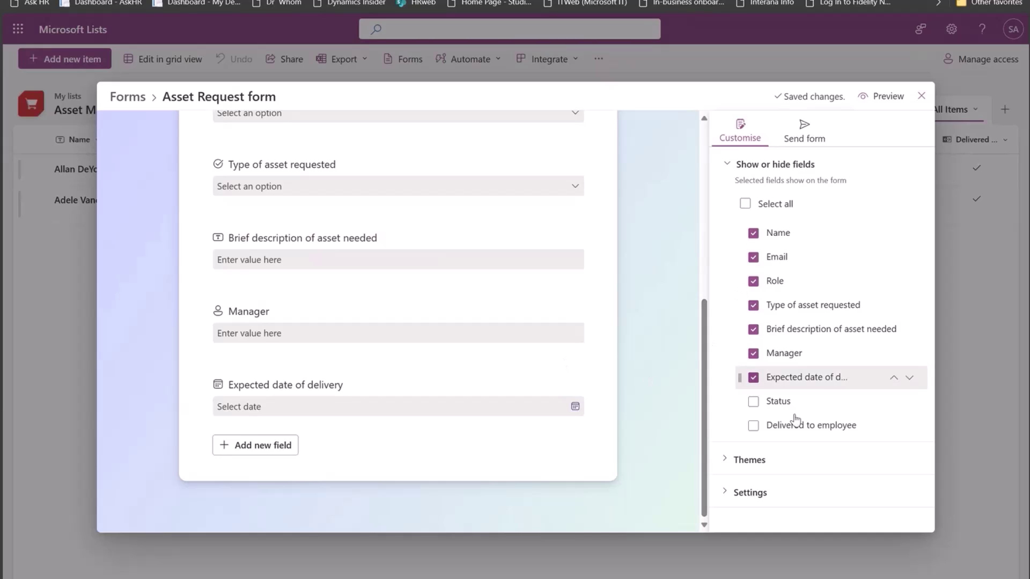
left_click(757, 461)
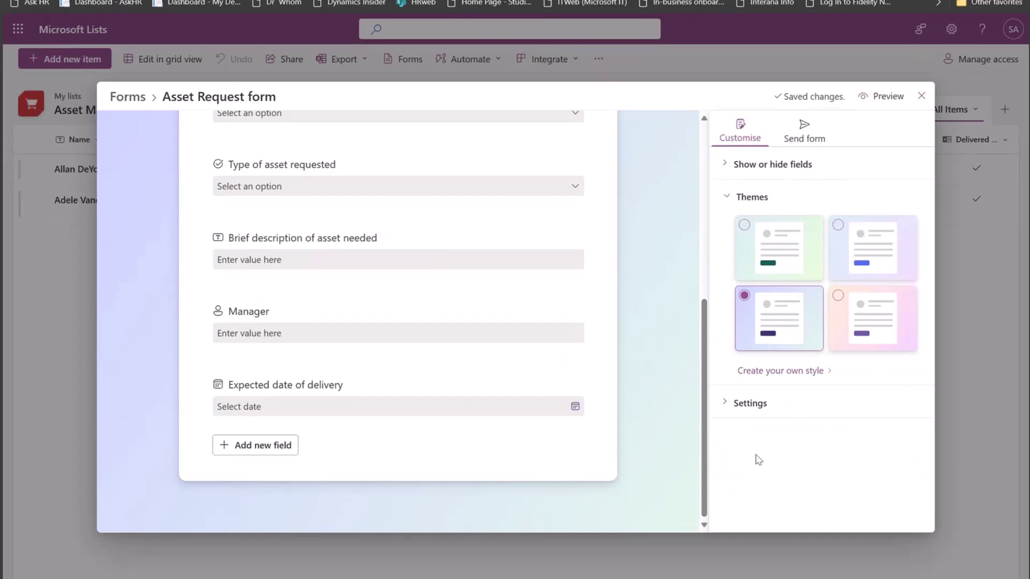
left_click(763, 376)
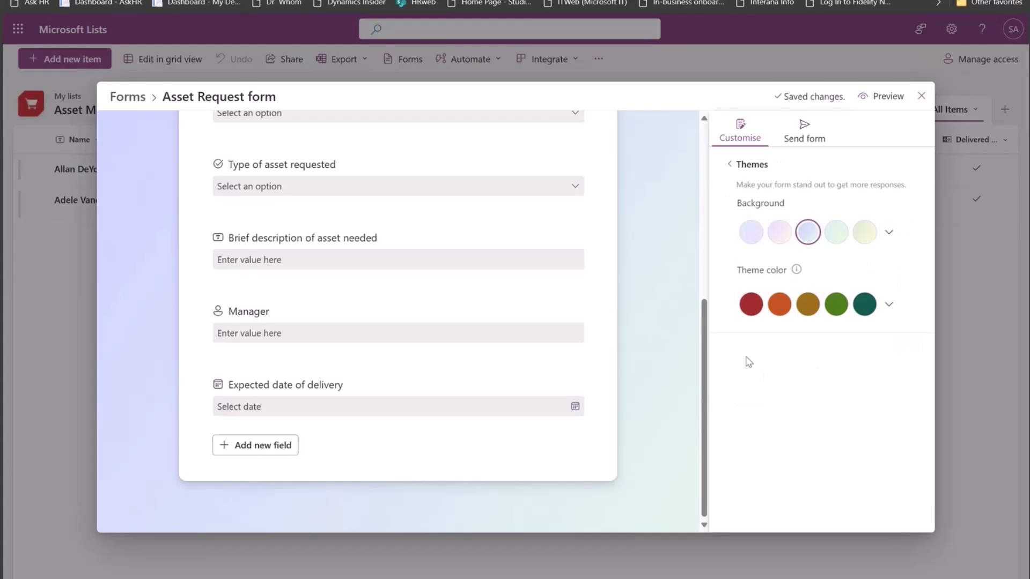
left_click(893, 232)
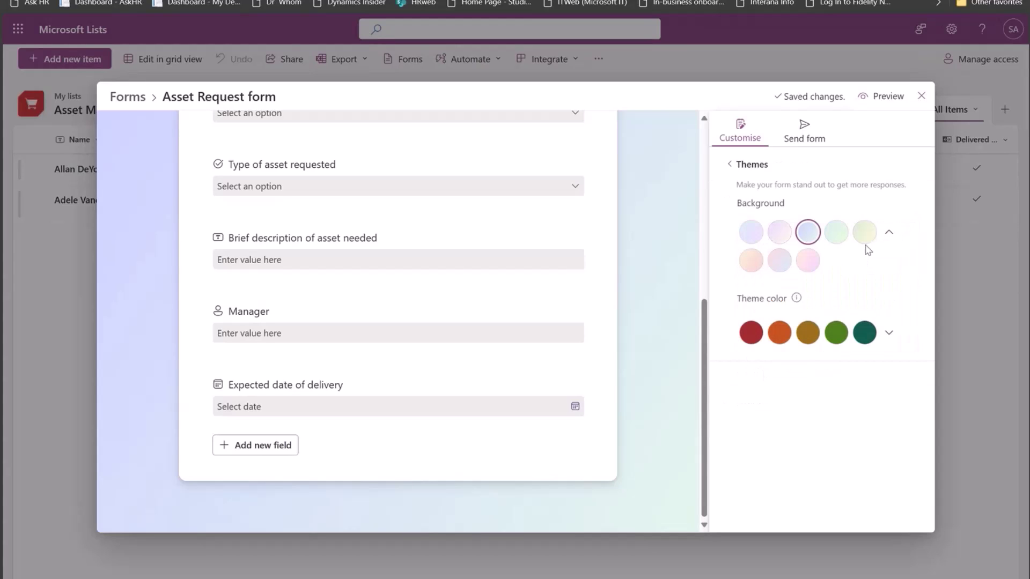
left_click(890, 233)
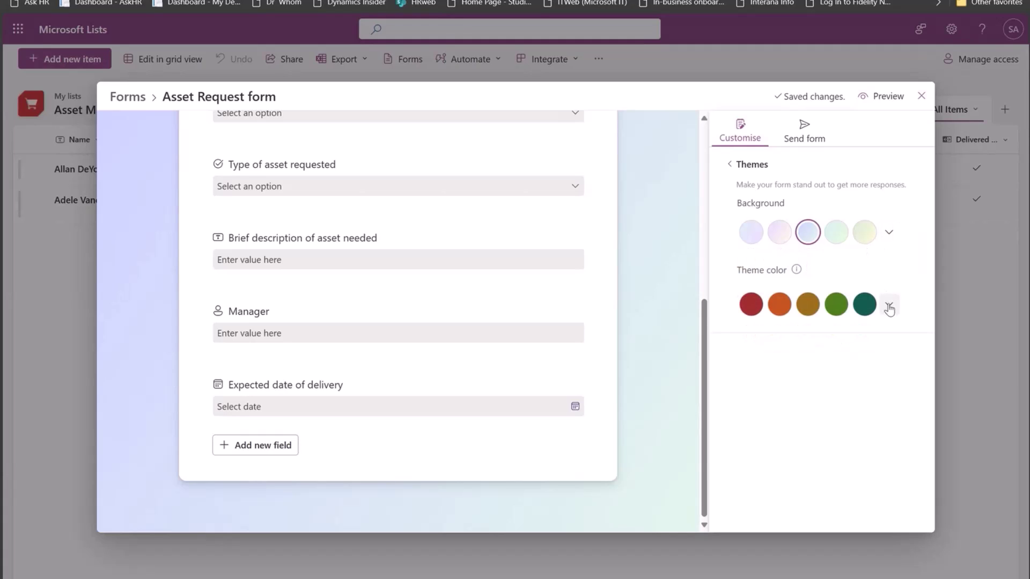
left_click(889, 304)
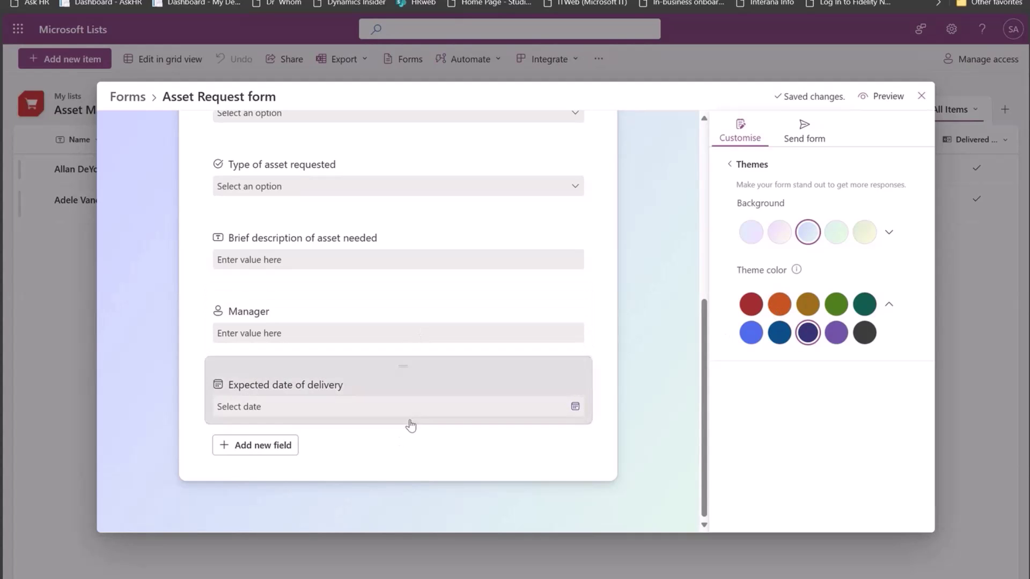
left_click(730, 165)
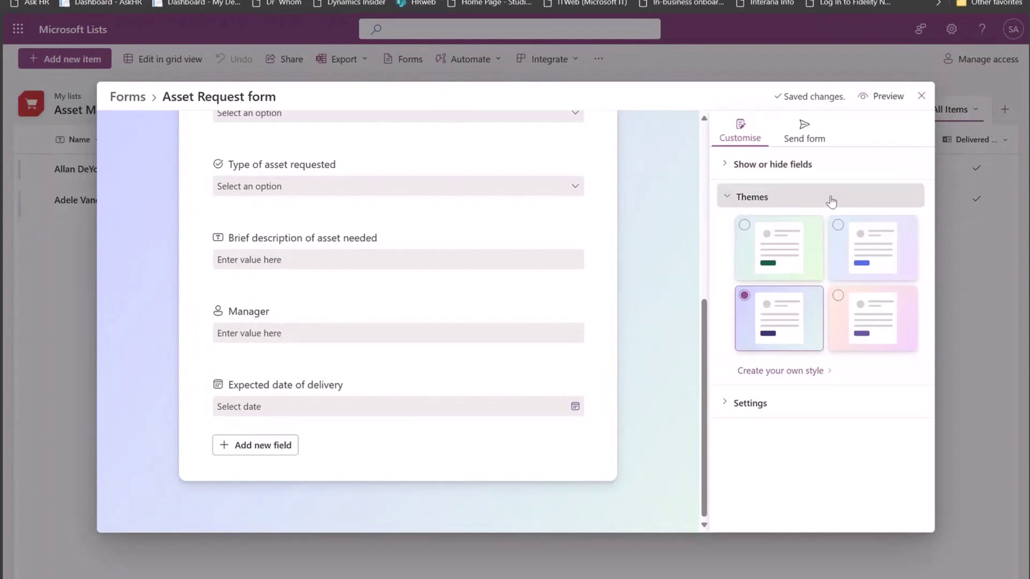
scroll(555, 263, "up", 6)
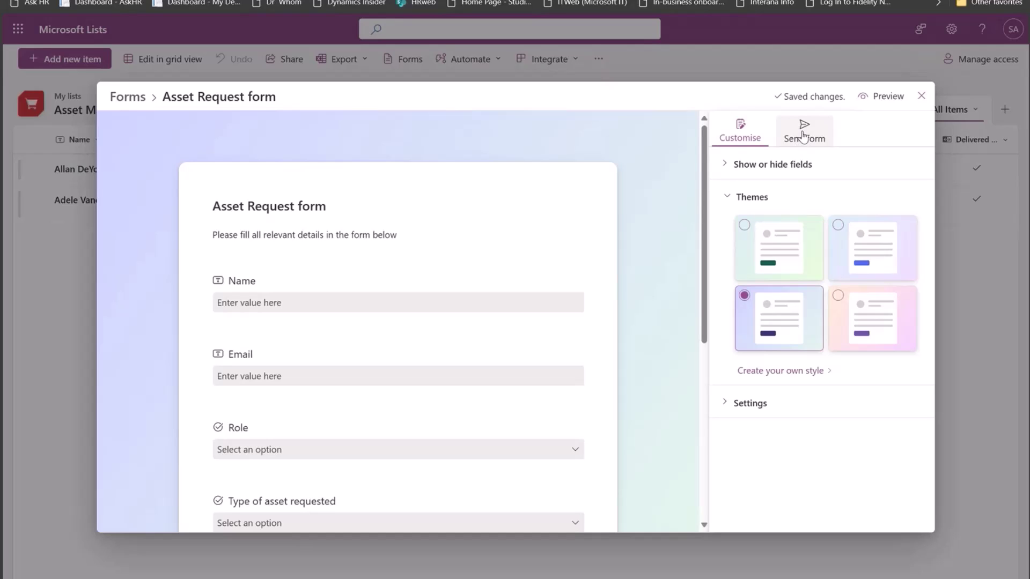
Step: Copy the Asset Request form's response link from its Send form options
left_click(803, 137)
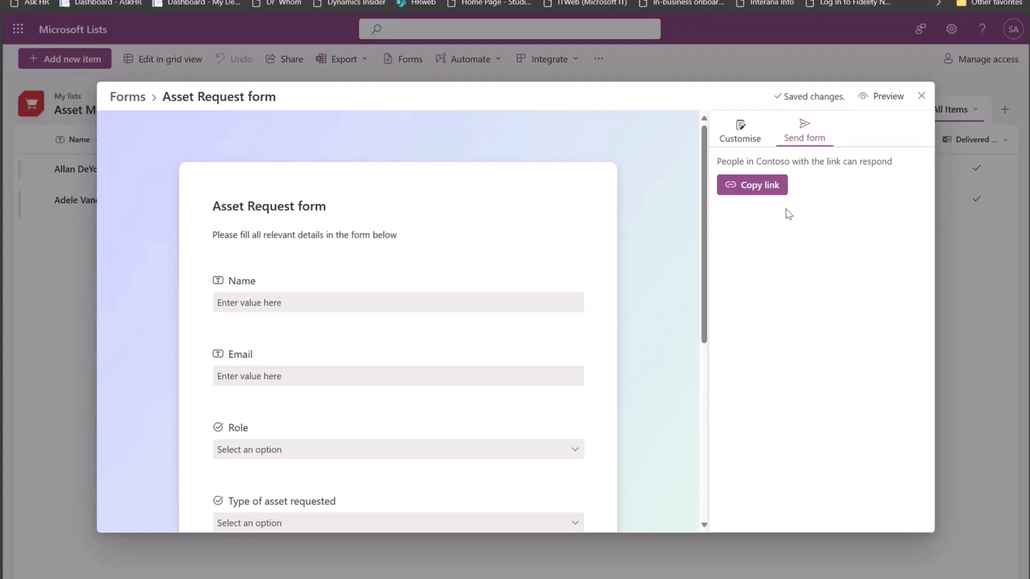
left_click(755, 187)
left_click(759, 193)
Step: Load the copied Asset Request form link in a new InPrivate Edge window
key("ctrl+shift+n")
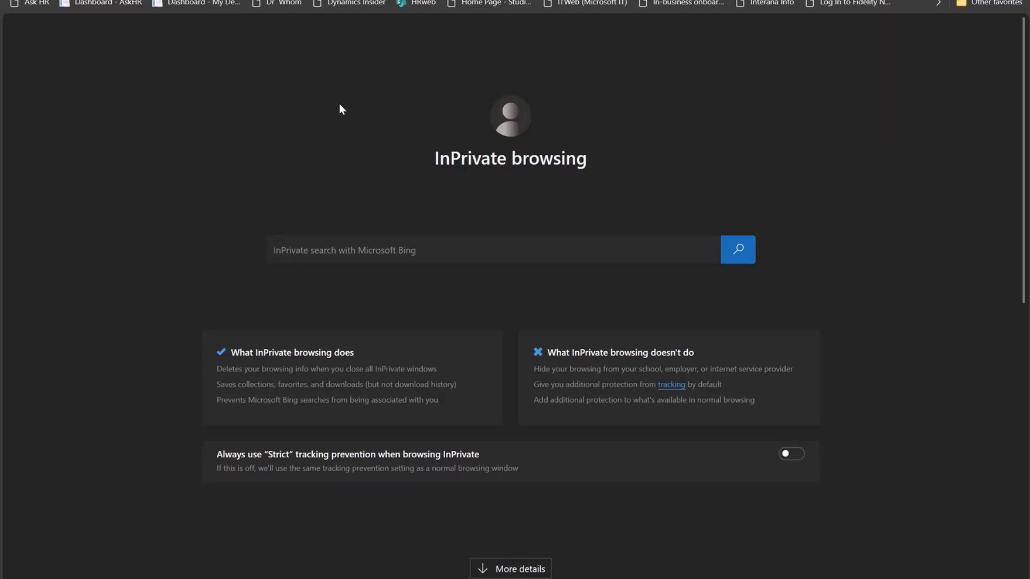
key("ctrl+v")
key("Return")
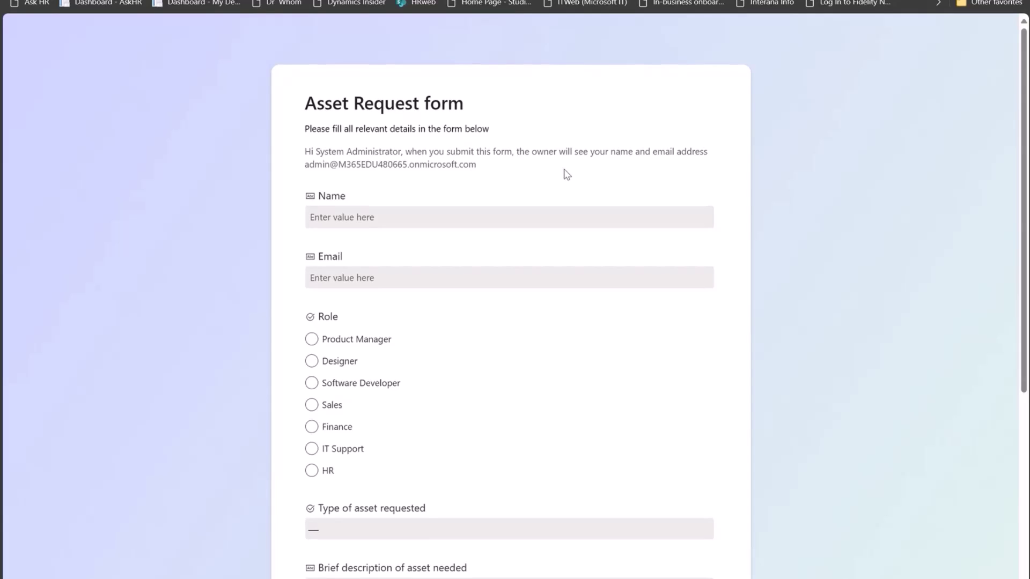
Step: Enter the requester's full name and e-mail address on the form
scroll(567, 174, "down", 5)
scroll(467, 185, "up", 5)
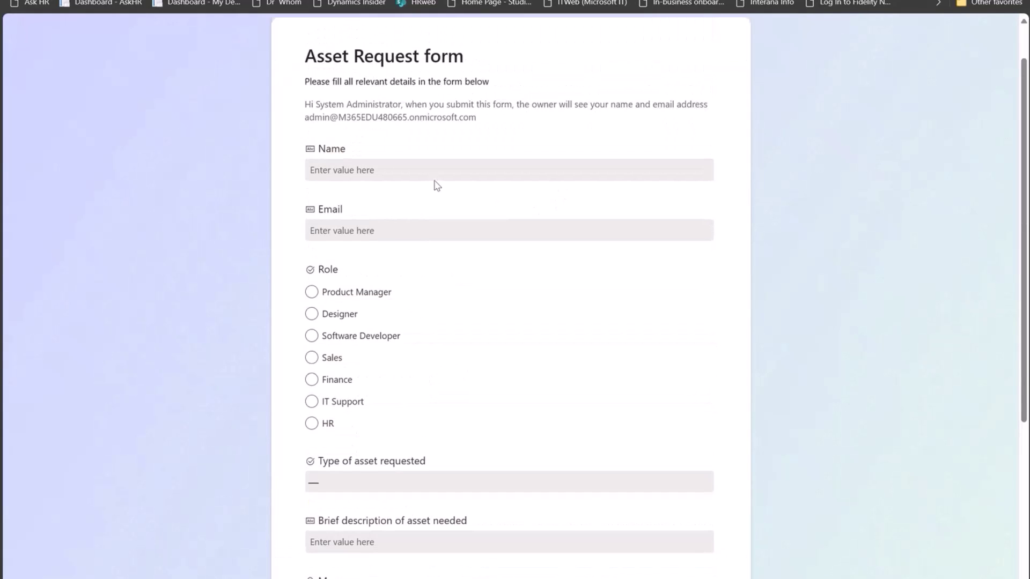
left_click(368, 171)
type("Megan")
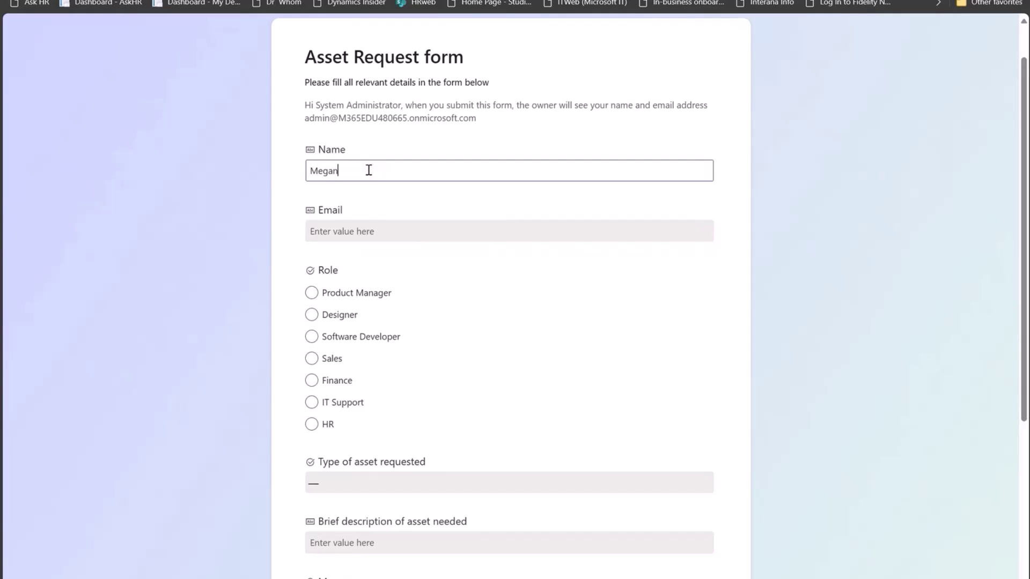
type(" Bowen")
left_click(359, 227)
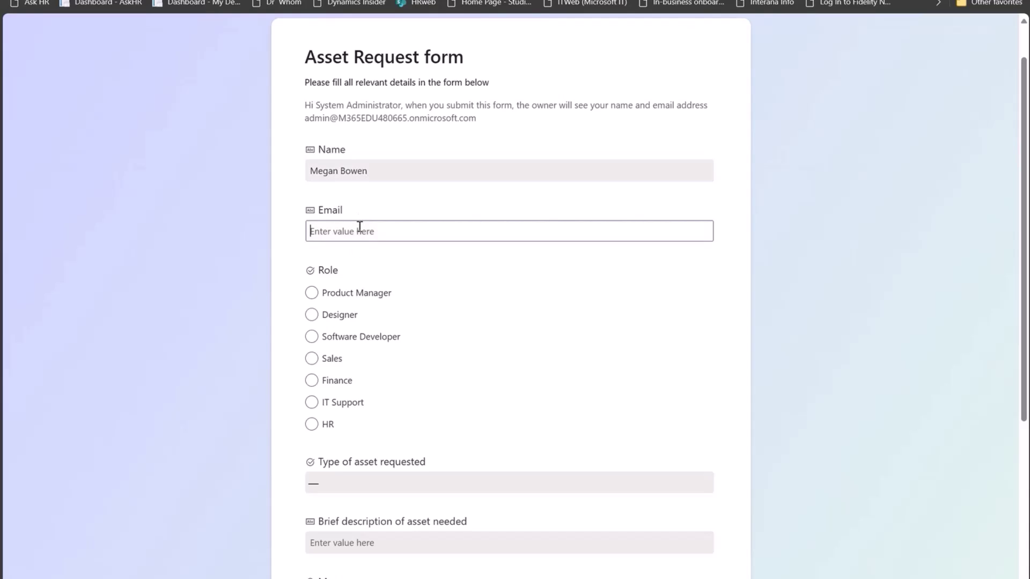
type("megan@contoso.com")
Step: Set role to Sales, asset to Keyboard, and description 'New keyboard required'
left_click(337, 364)
scroll(376, 365, "down", 3)
left_click(336, 304)
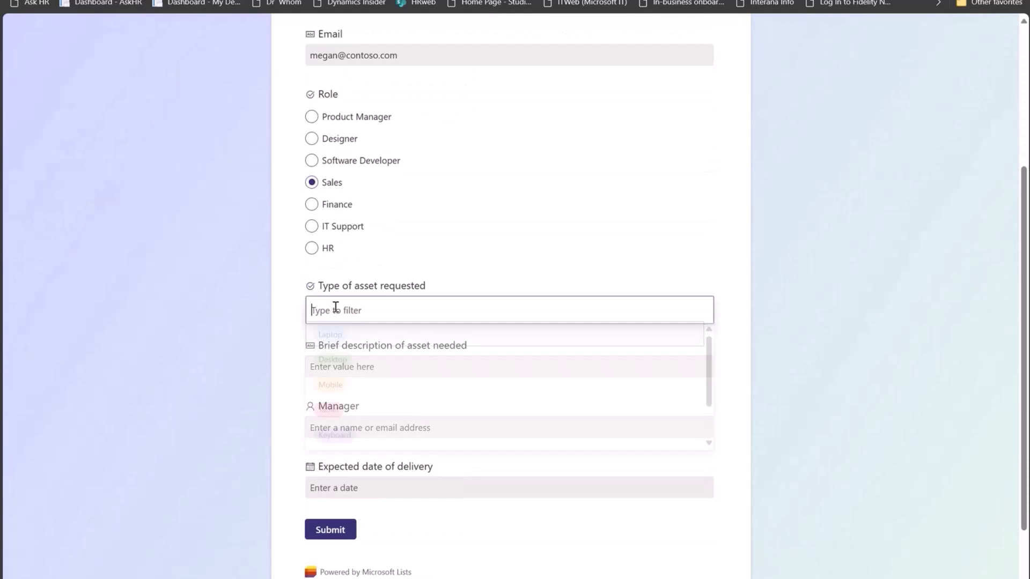
scroll(368, 420, "down", 1)
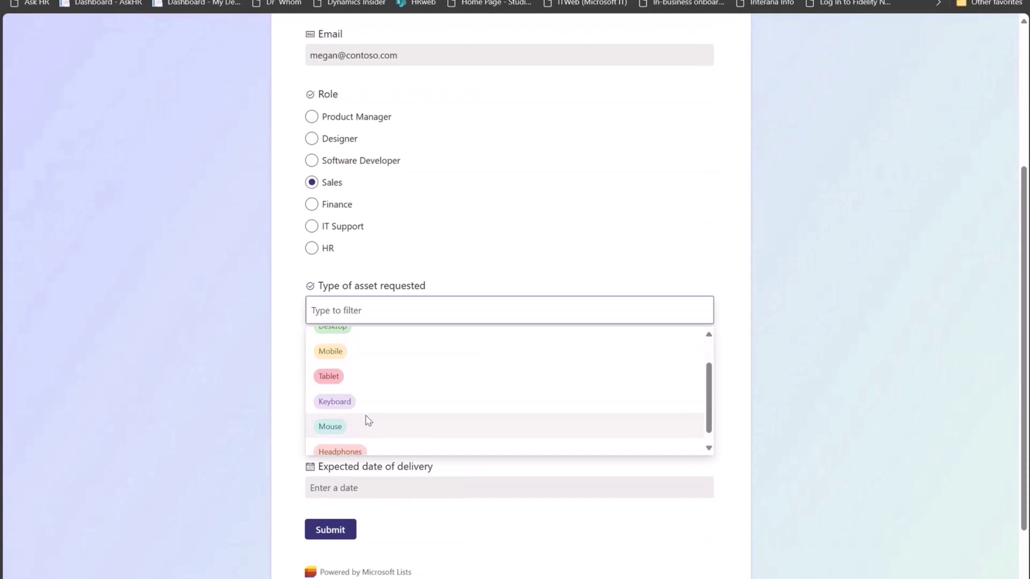
left_click(335, 403)
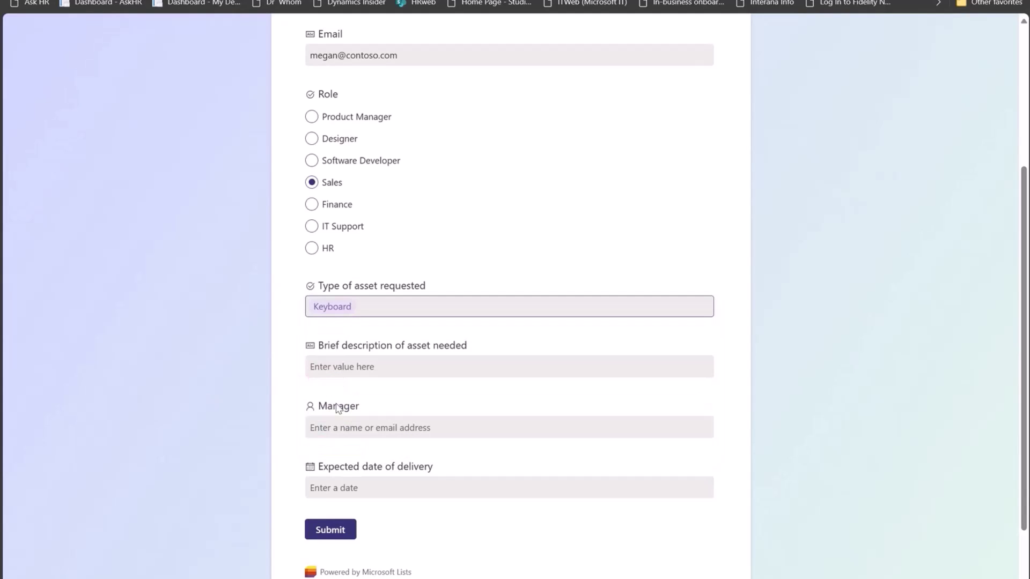
left_click(340, 370)
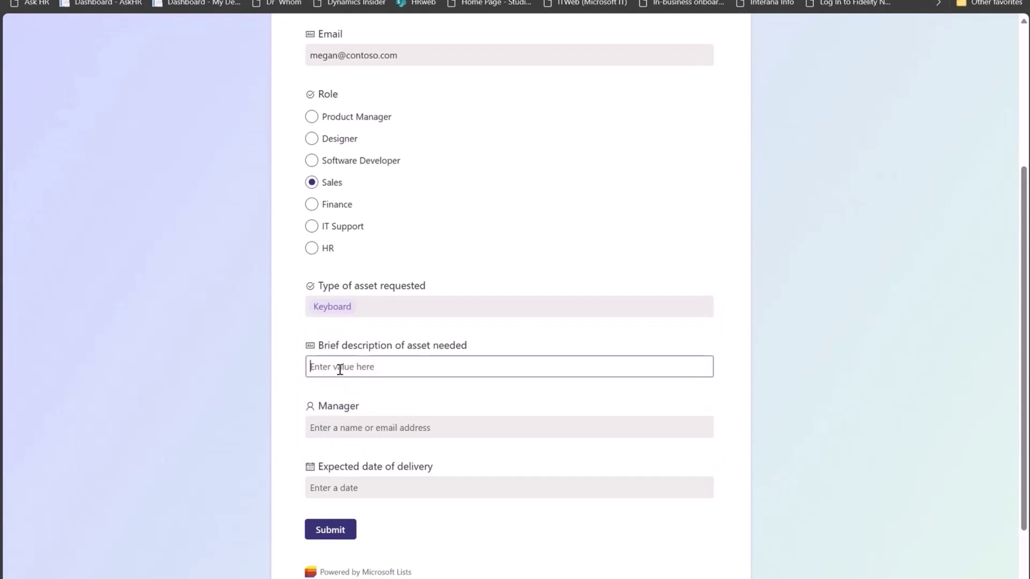
type("New keyboard required")
Step: Pick the suggested manager, set delivery date 4/27/2024, and submit the request
left_click(397, 425)
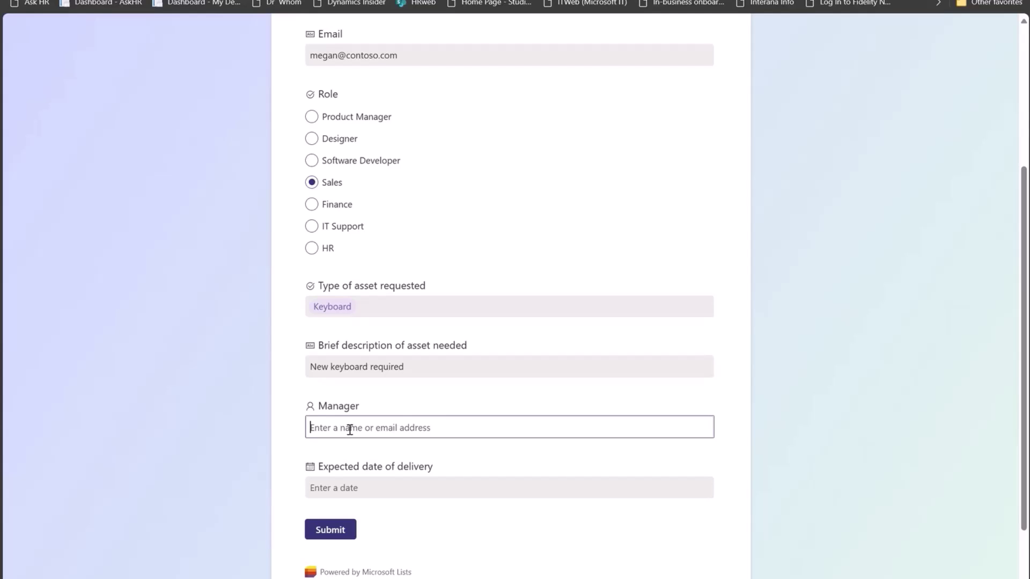
type("k")
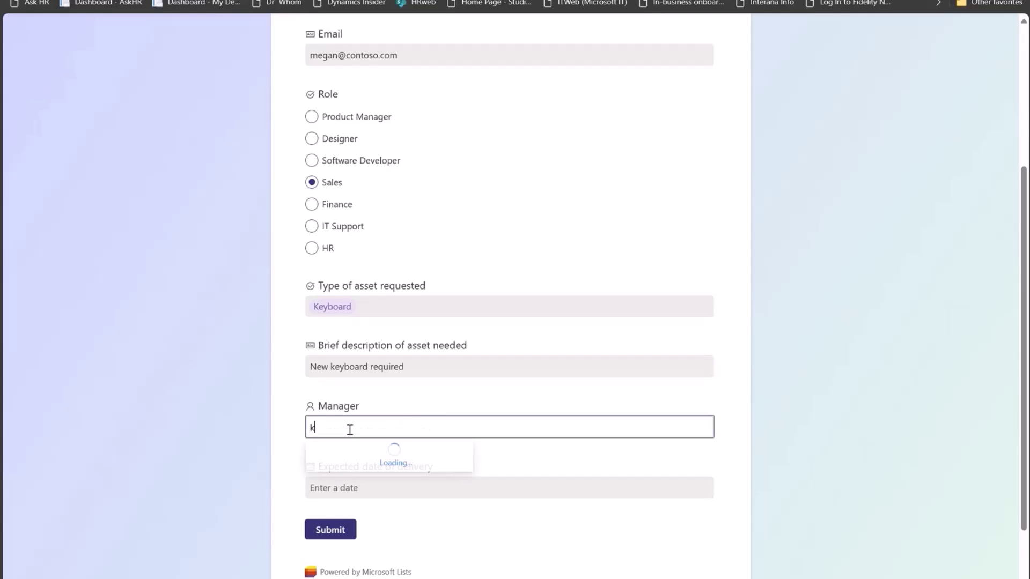
left_click(365, 461)
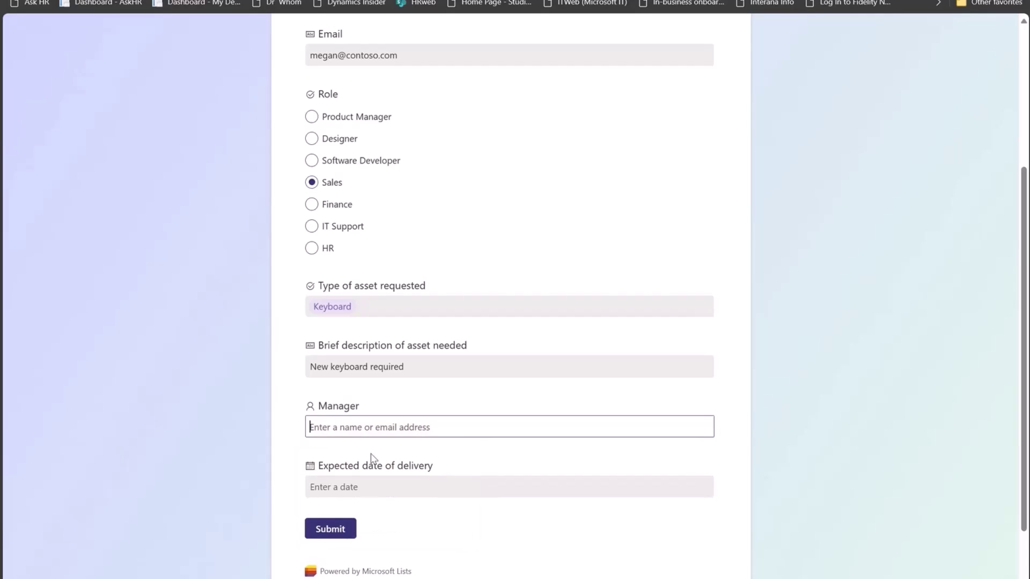
left_click(365, 487)
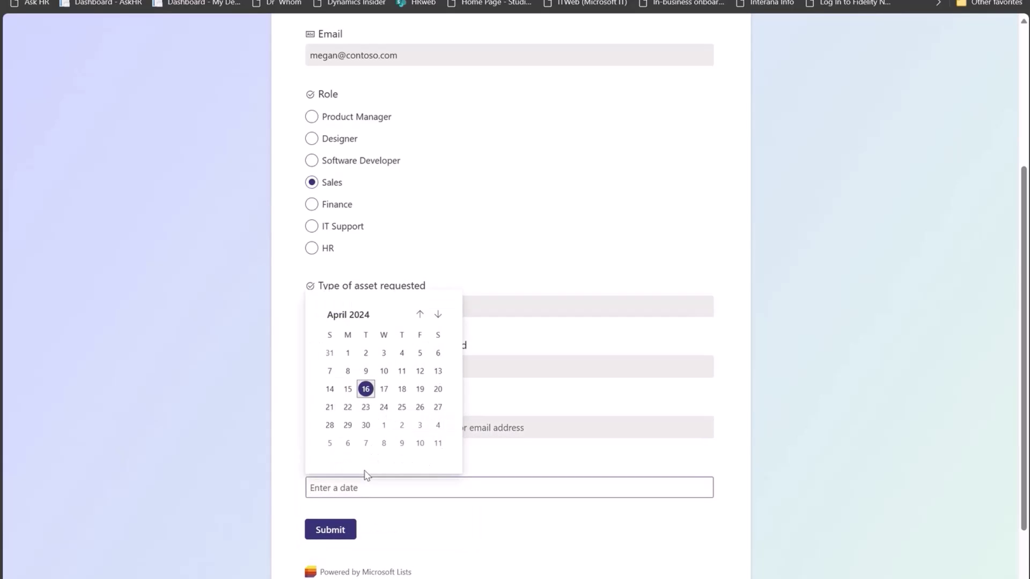
left_click(437, 411)
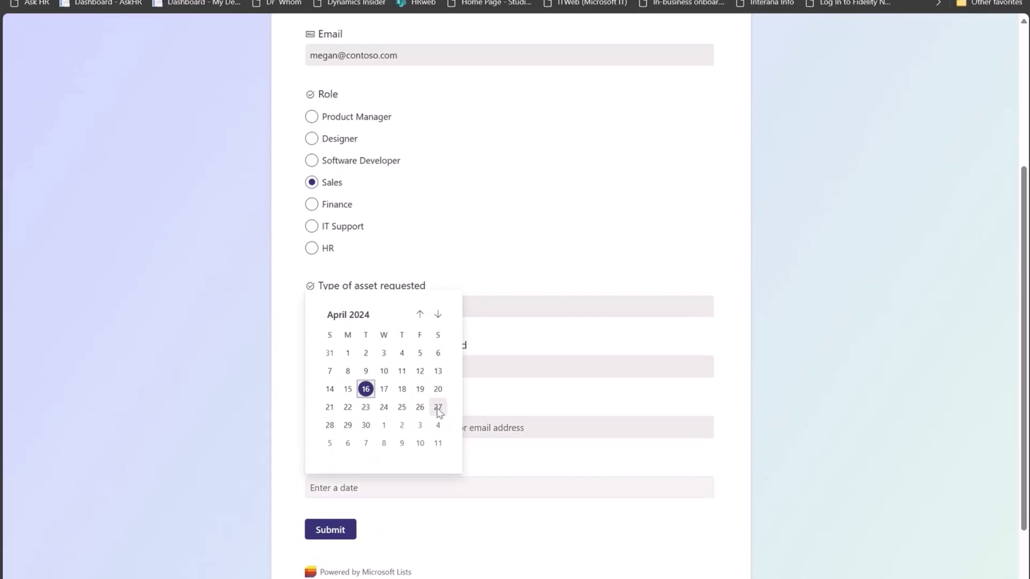
left_click(329, 529)
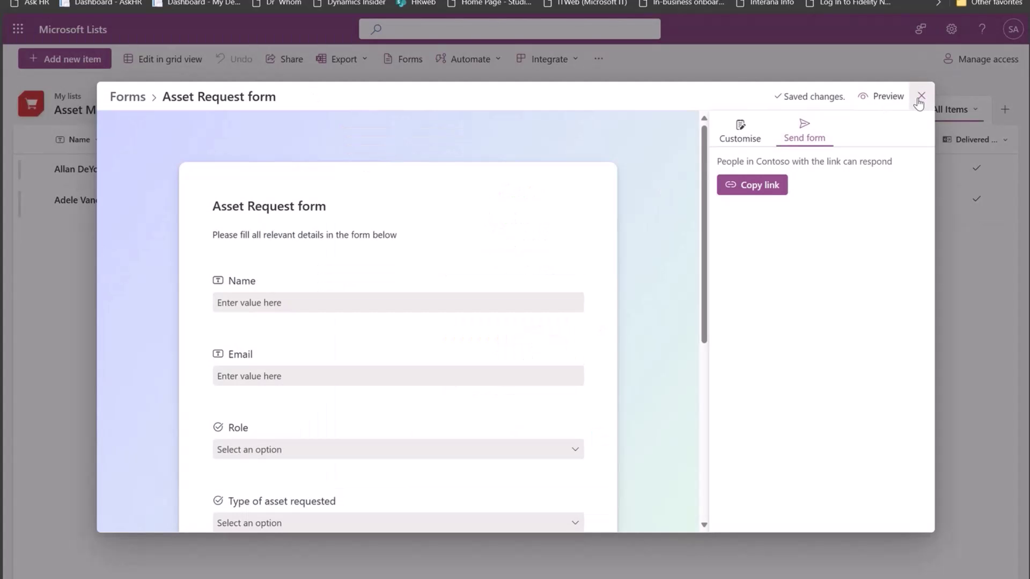
Step: Close the form editor and widen the Delivered column to show 'Delivered to employee'
left_click(919, 98)
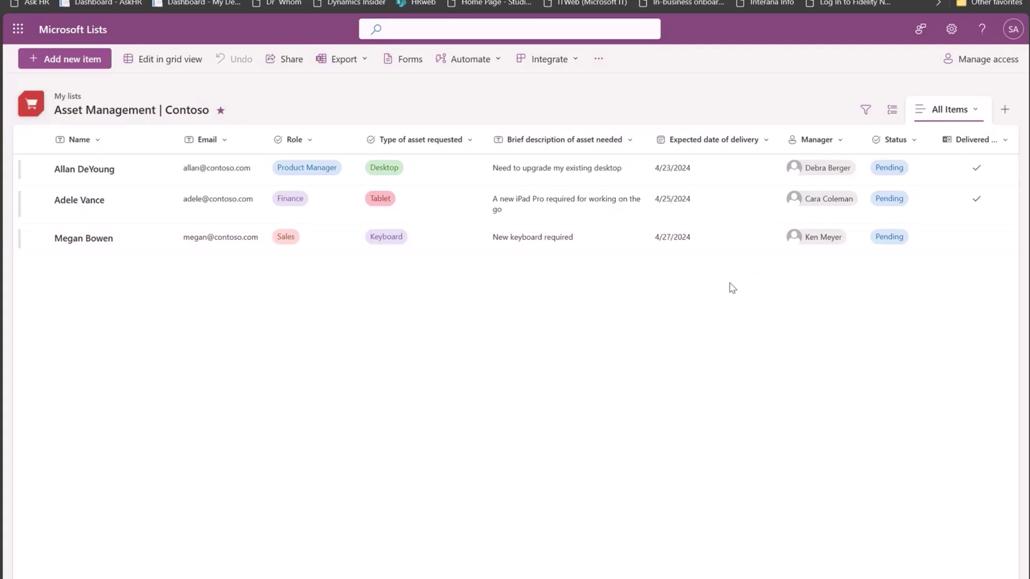
scroll(823, 269, "right", 3)
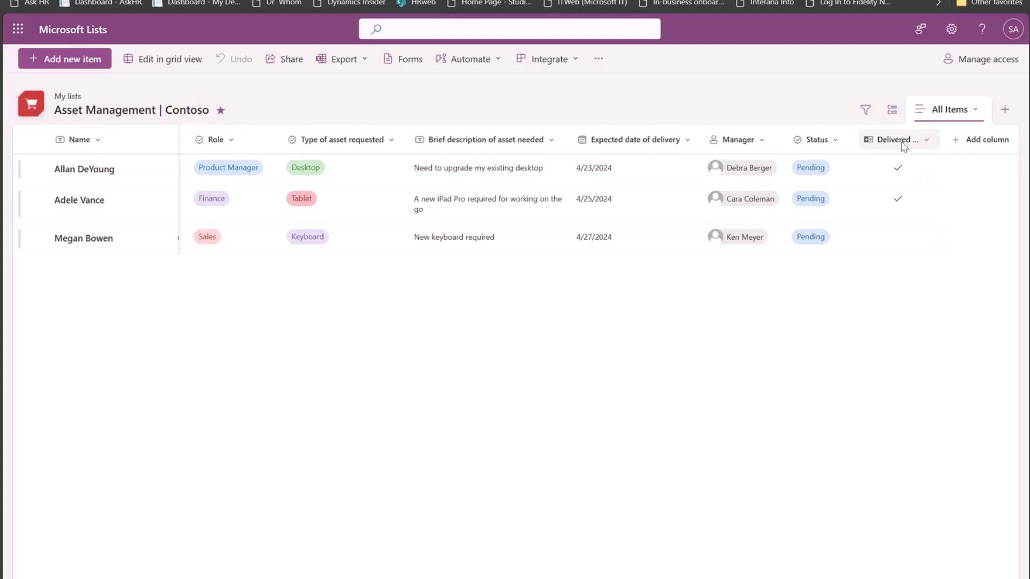
left_click_drag(936, 138, 990, 138)
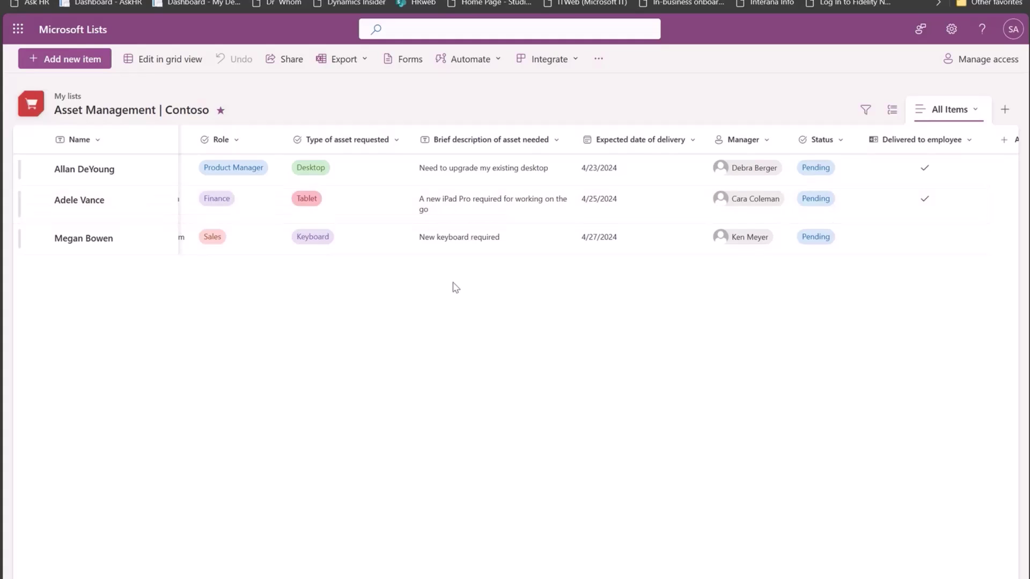
scroll(321, 327, "left", 2)
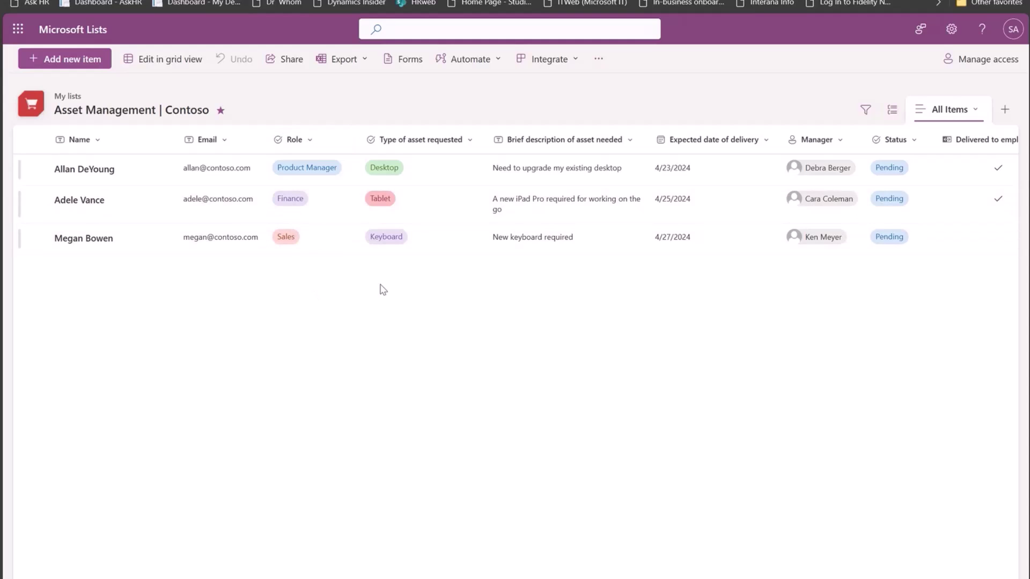
Step: Reopen the Asset Request form editor from the list's Forms and collapse field visibility options
left_click(411, 61)
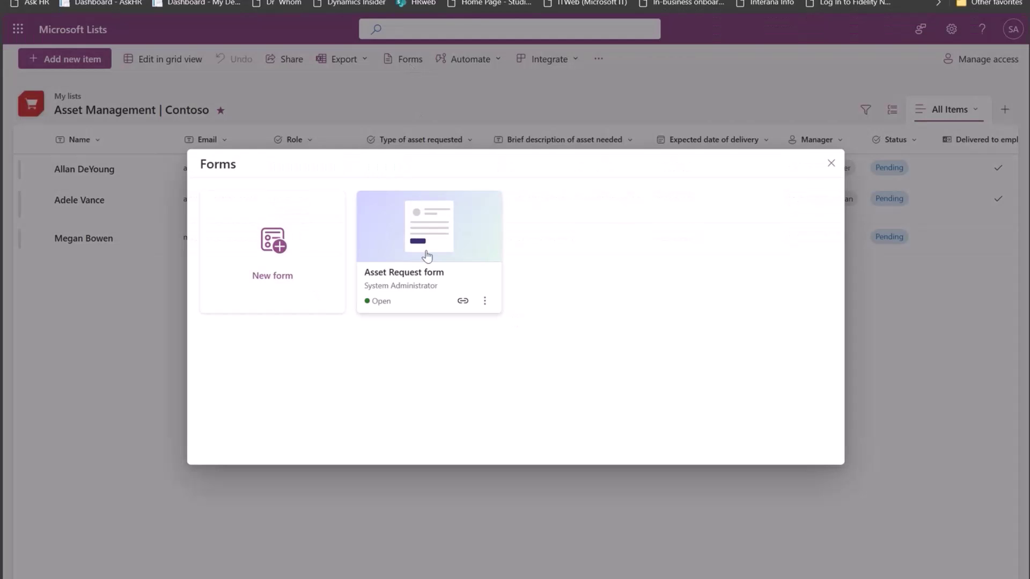
left_click(427, 255)
left_click_drag(785, 379, 796, 361)
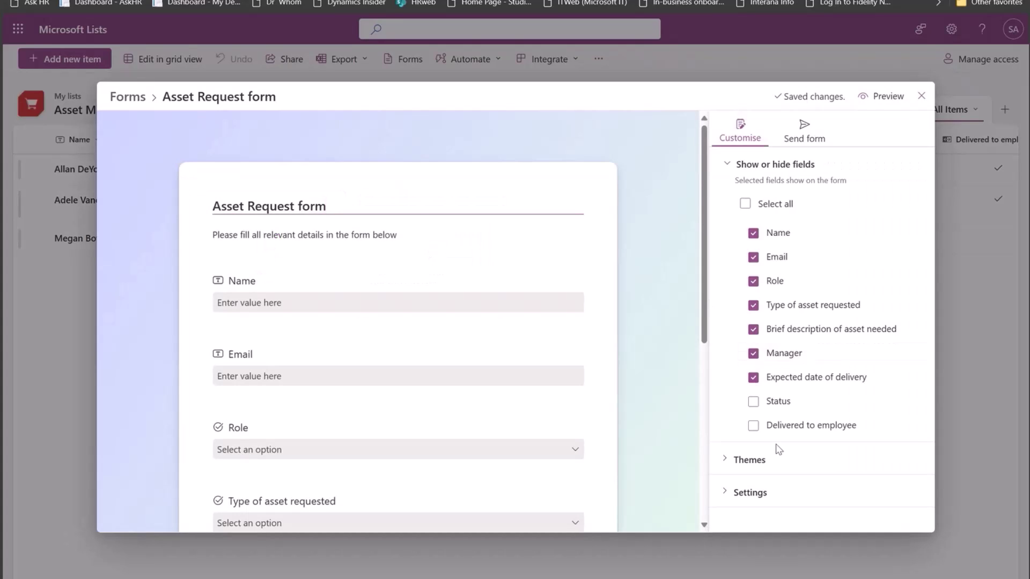
left_click(728, 165)
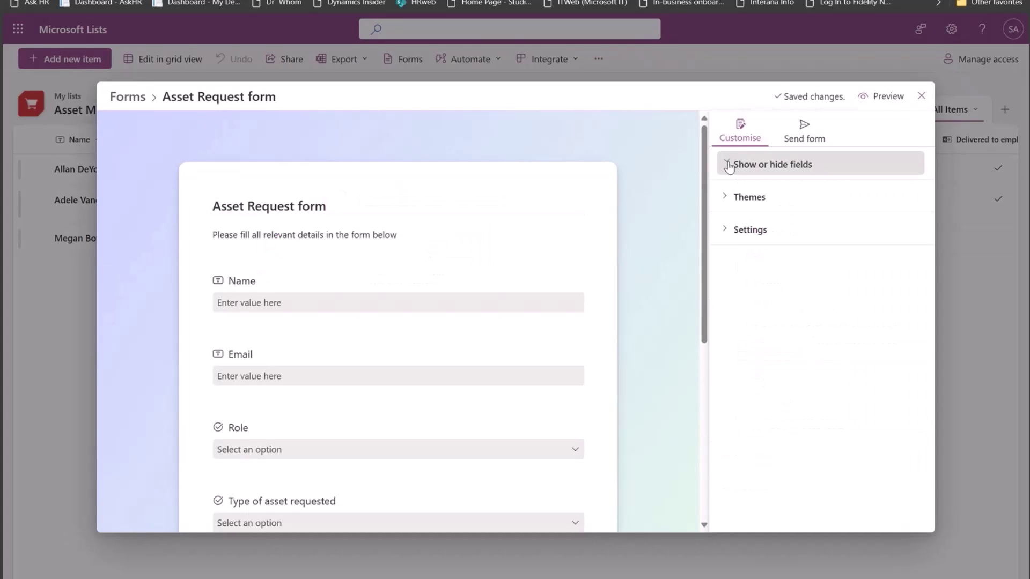
Step: Turn Accept responses off and back on in Settings, then close the editor
left_click(738, 233)
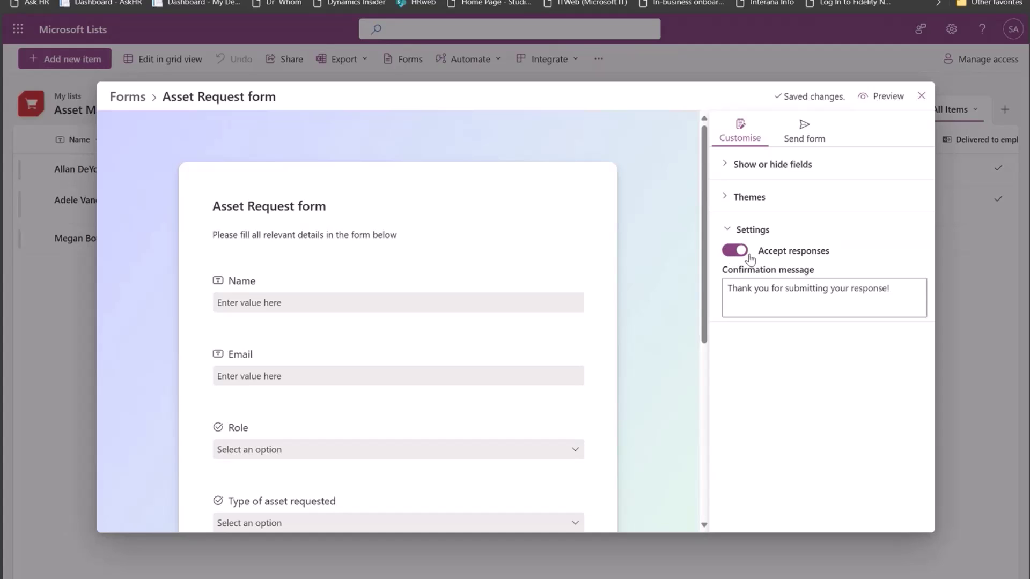
left_click(749, 256)
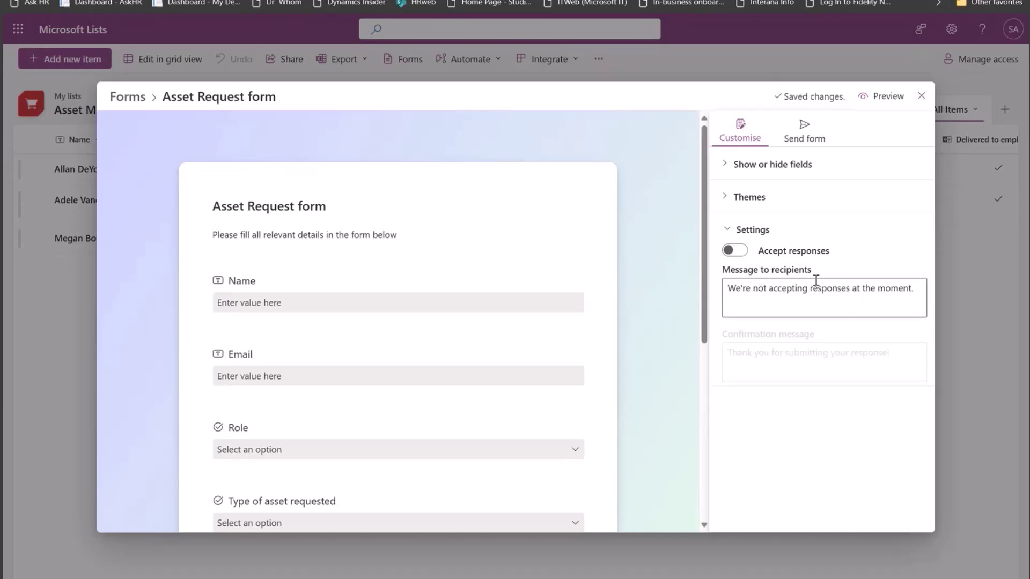
left_click(735, 251)
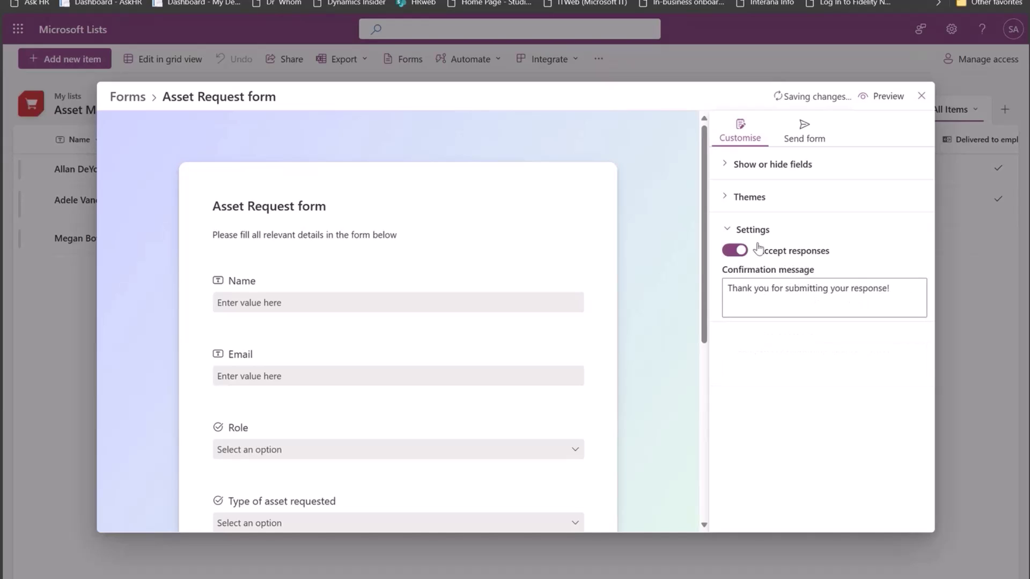
left_click(920, 99)
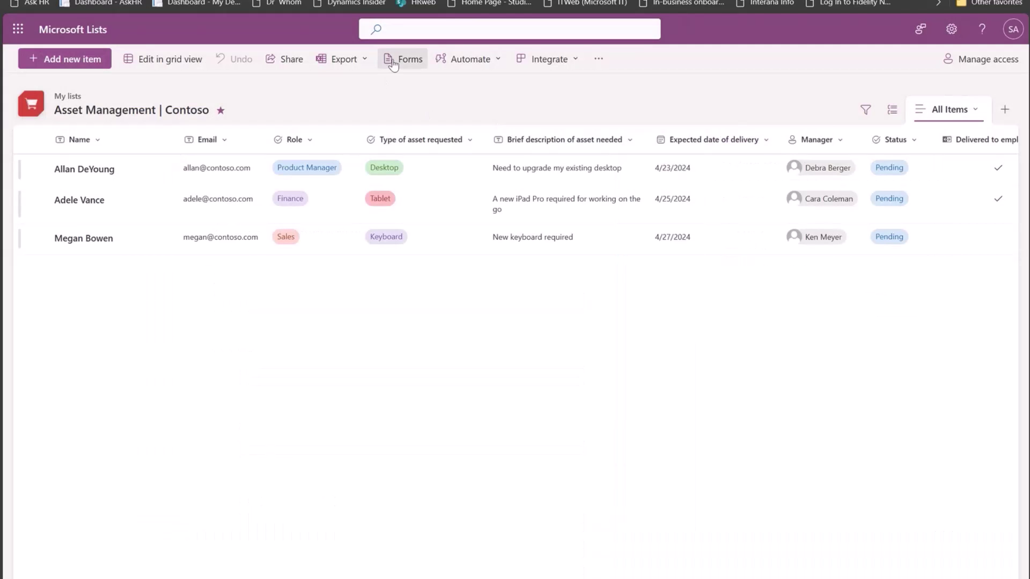
left_click(394, 60)
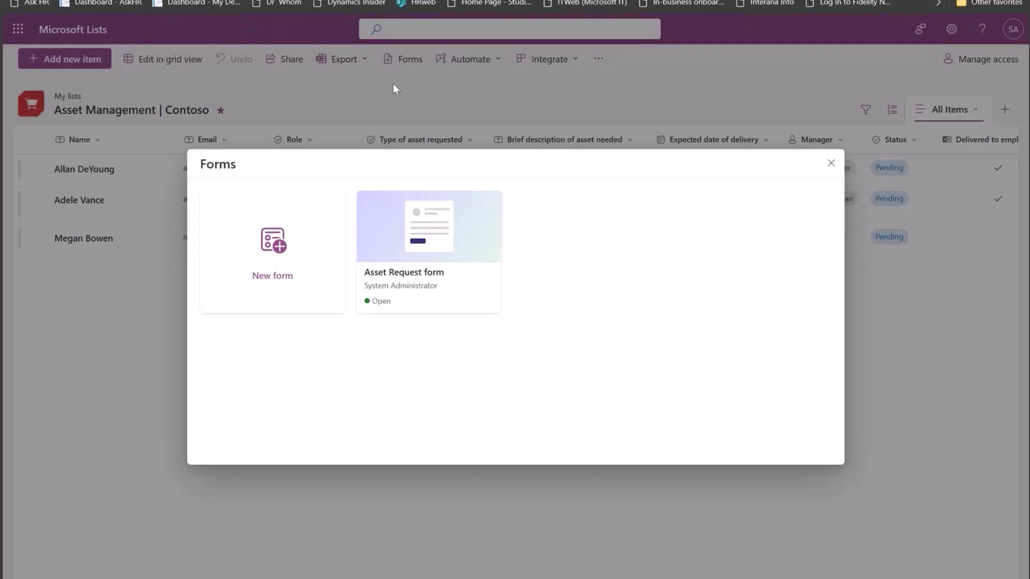
left_click(485, 301)
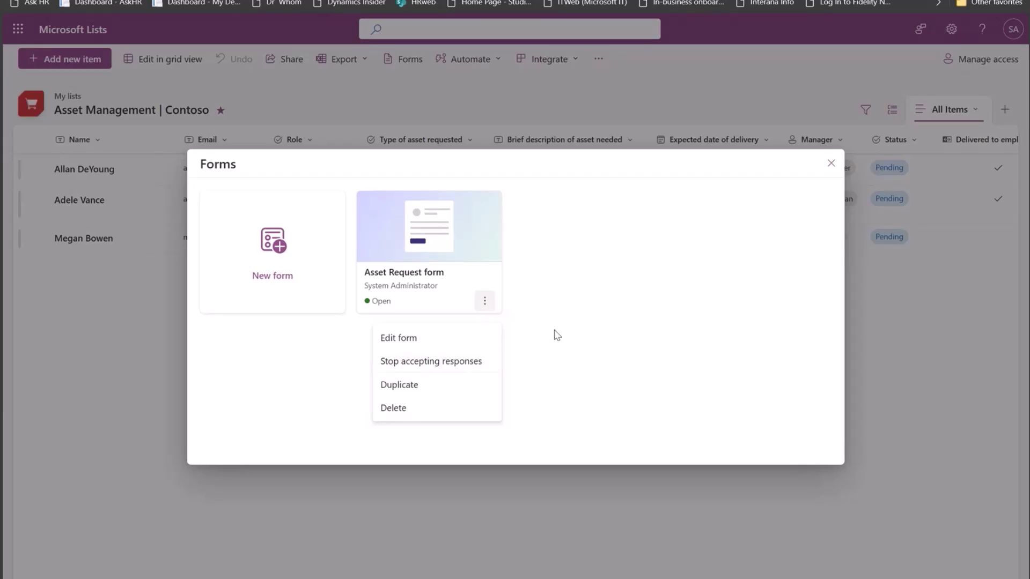
left_click(634, 312)
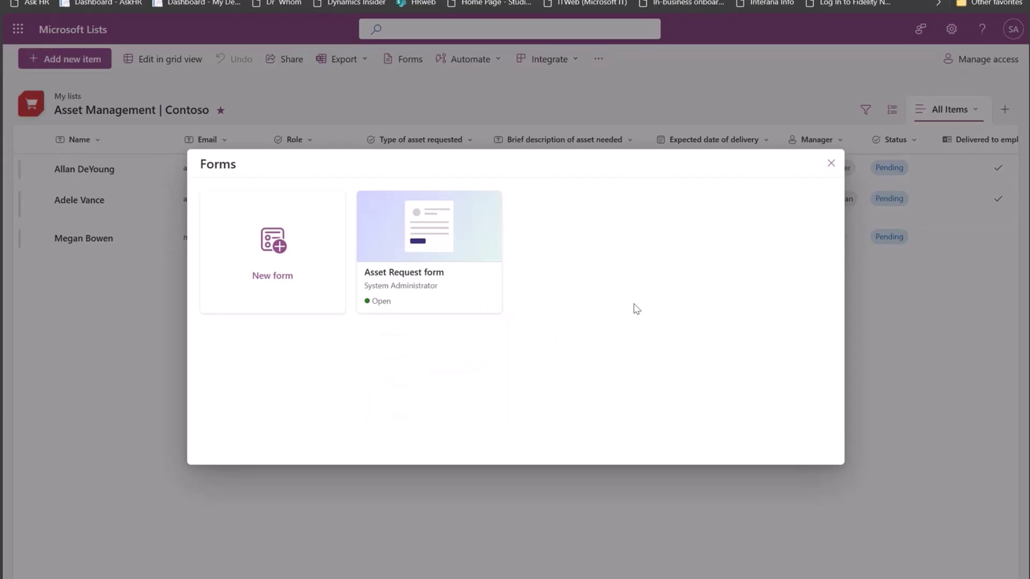
left_click(831, 164)
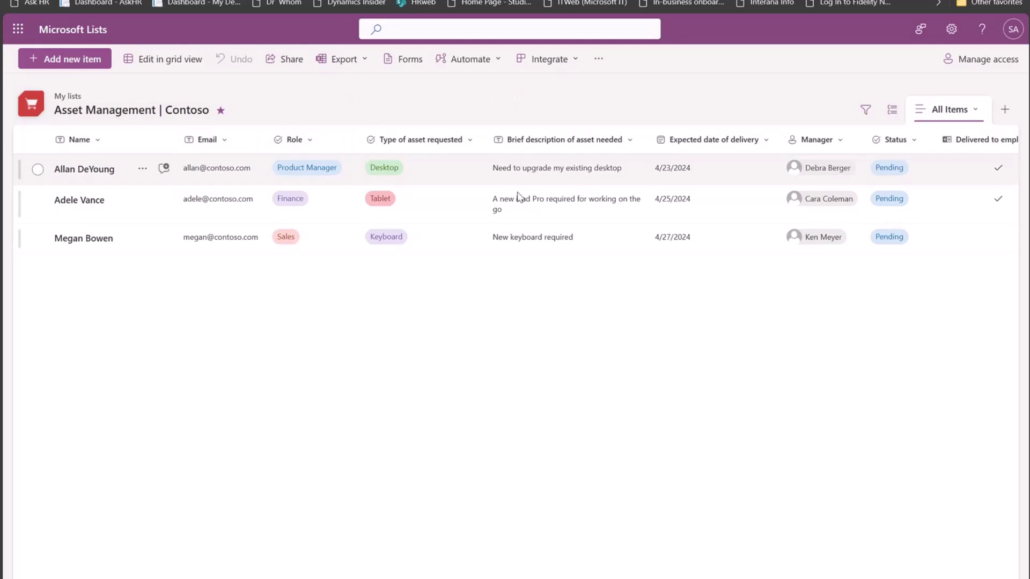
Step: Return to the PowerPoint deck and select the Demo slide, slide 5, for editing
left_click(716, 515)
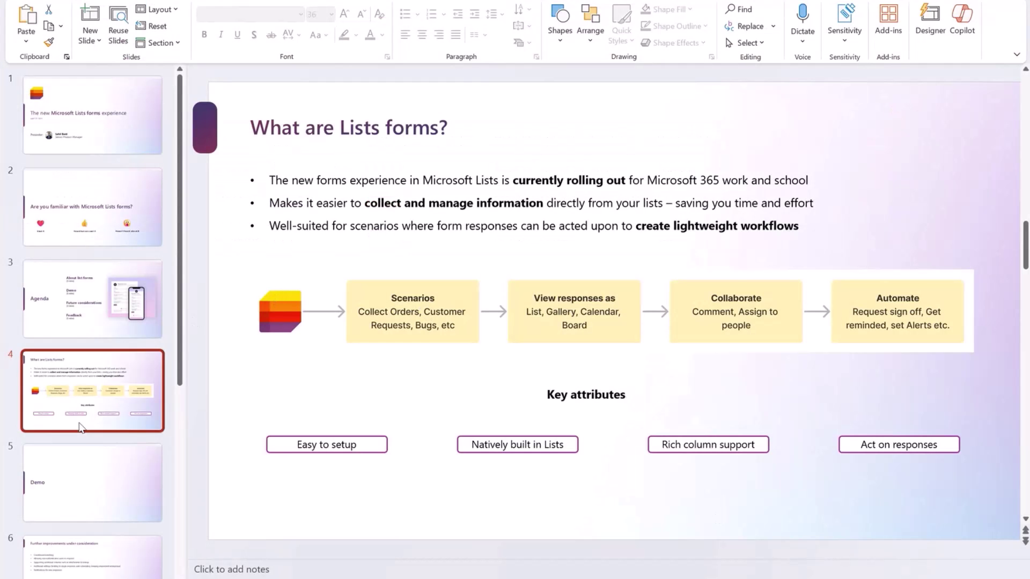
left_click(80, 471)
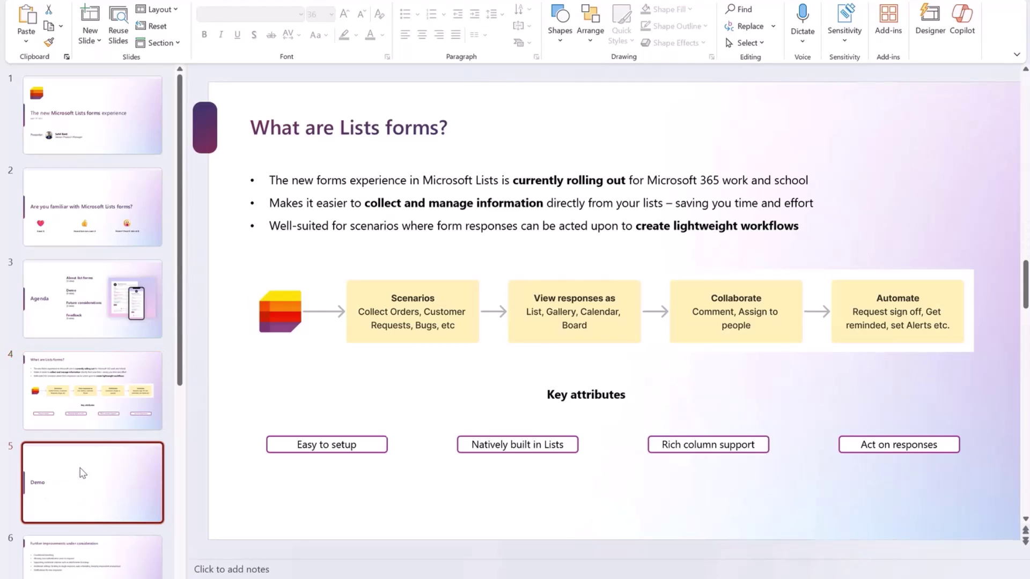